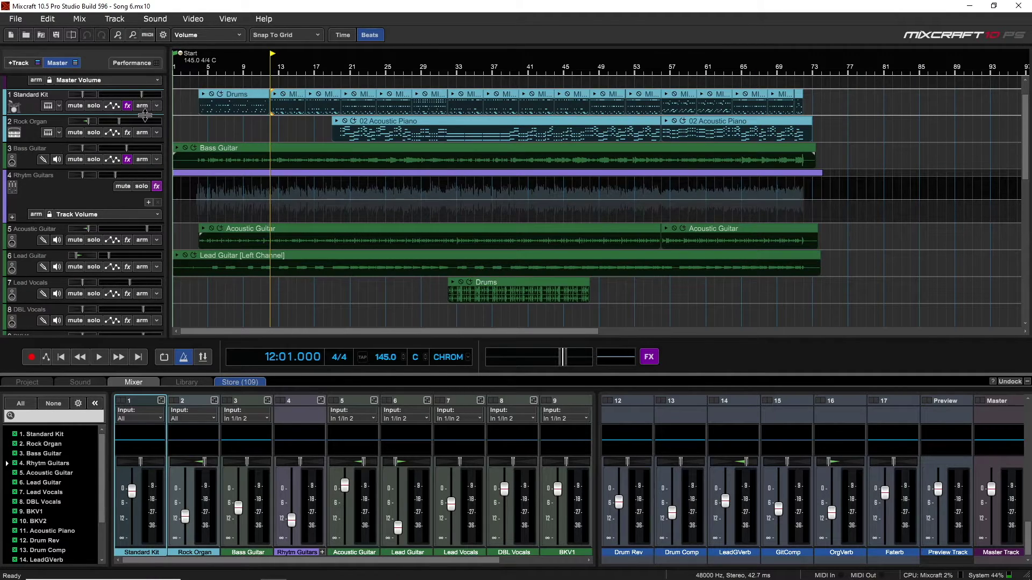
Adjust a level point on the Drums clip's volume envelope on track 1.
{"action": "left_click", "coordinate": [271, 111]}
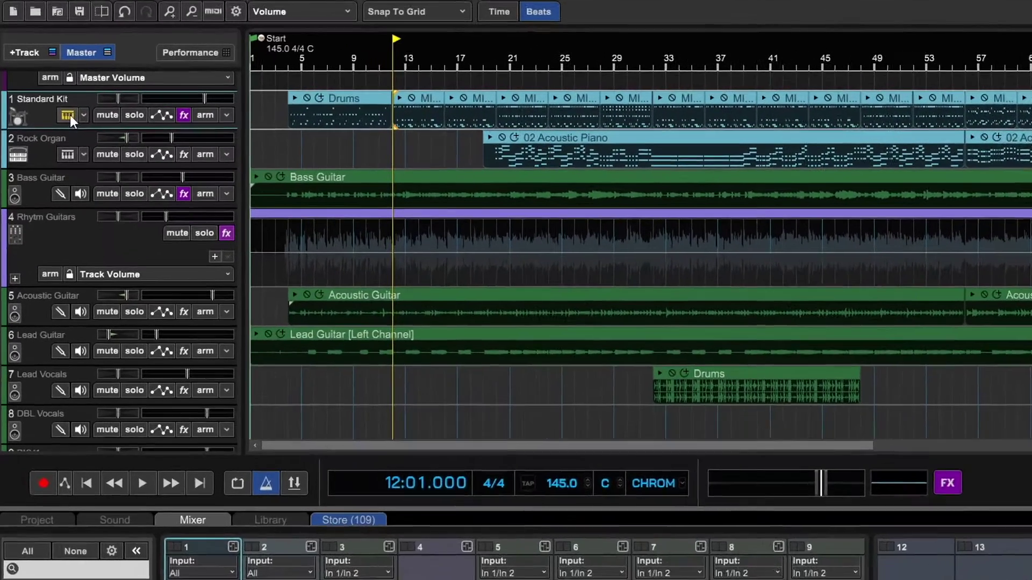
{"action": "left_click", "coordinate": [47, 106]}
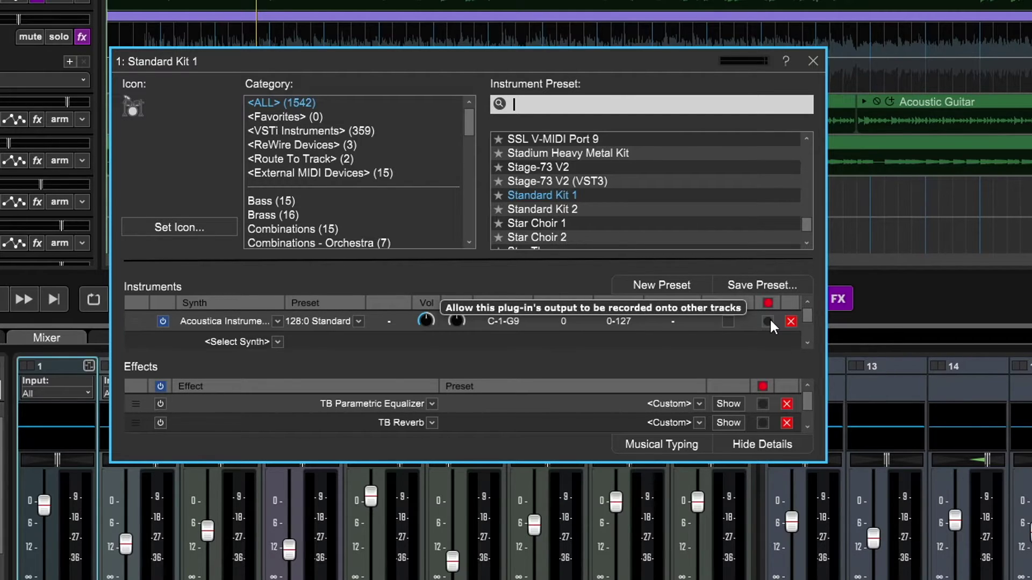
Let the Standard Kit instrument's output be recorded onto other tracks, then close its settings.
{"action": "left_click", "coordinate": [768, 322]}
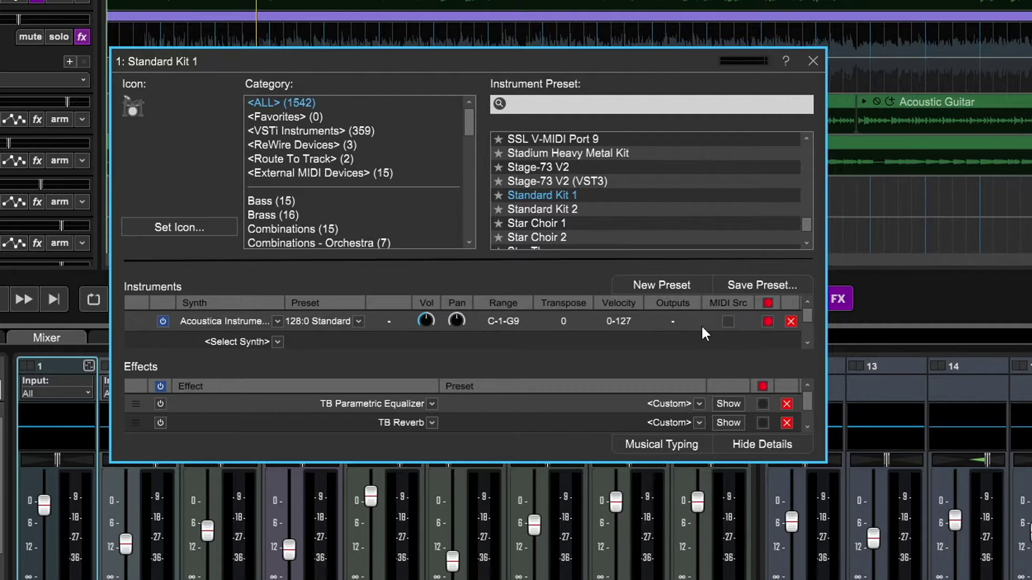
{"action": "left_click", "coordinate": [813, 60]}
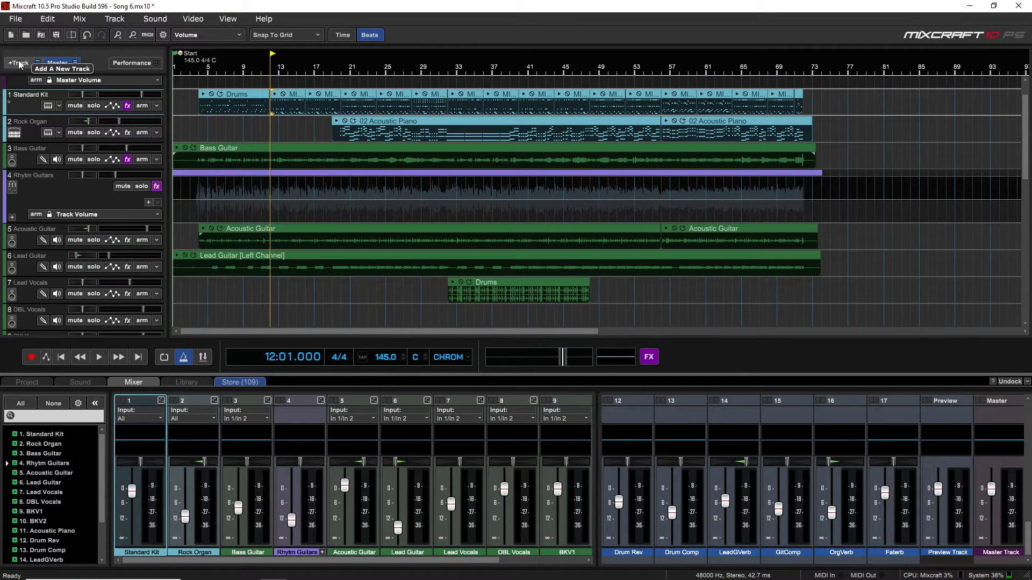
Add an audio track and move it up to become track 2 beneath Standard Kit.
{"action": "left_click", "coordinate": [21, 63]}
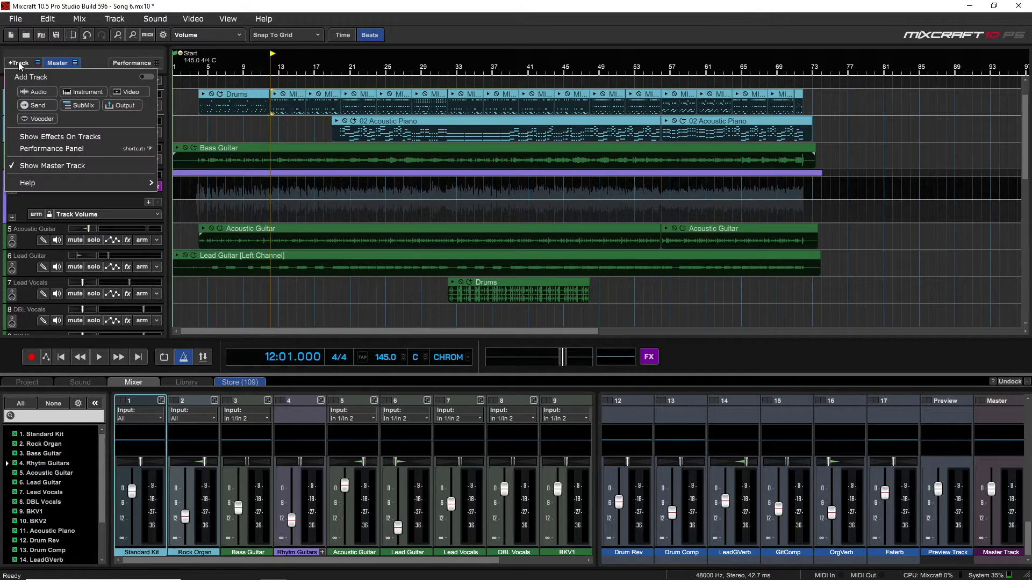
{"action": "left_click", "coordinate": [42, 90]}
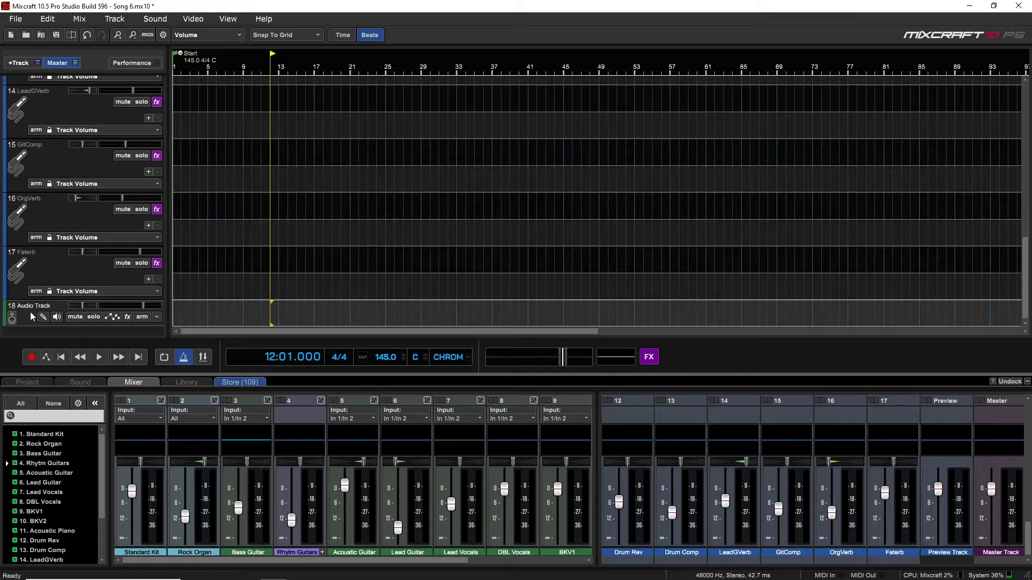
{"action": "scroll", "coordinate": [29, 316], "scroll_direction": "up", "scroll_amount": 5}
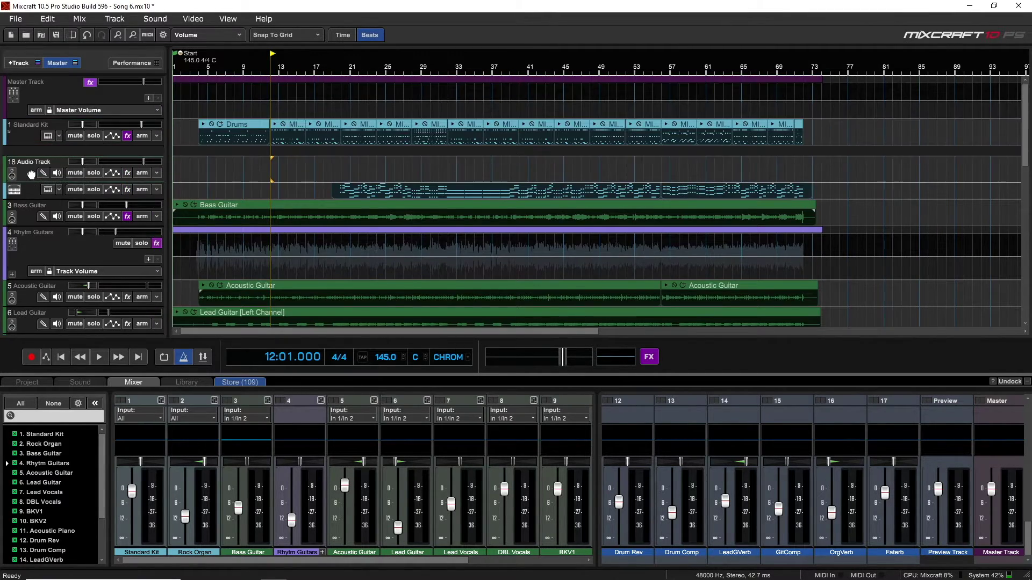
{"action": "mouse_move", "coordinate": [16, 34]}
{"action": "left_mouse_down"}
{"action": "mouse_move", "coordinate": [31, 167]}
{"action": "mouse_move", "coordinate": [27, 151]}
{"action": "left_mouse_up"}
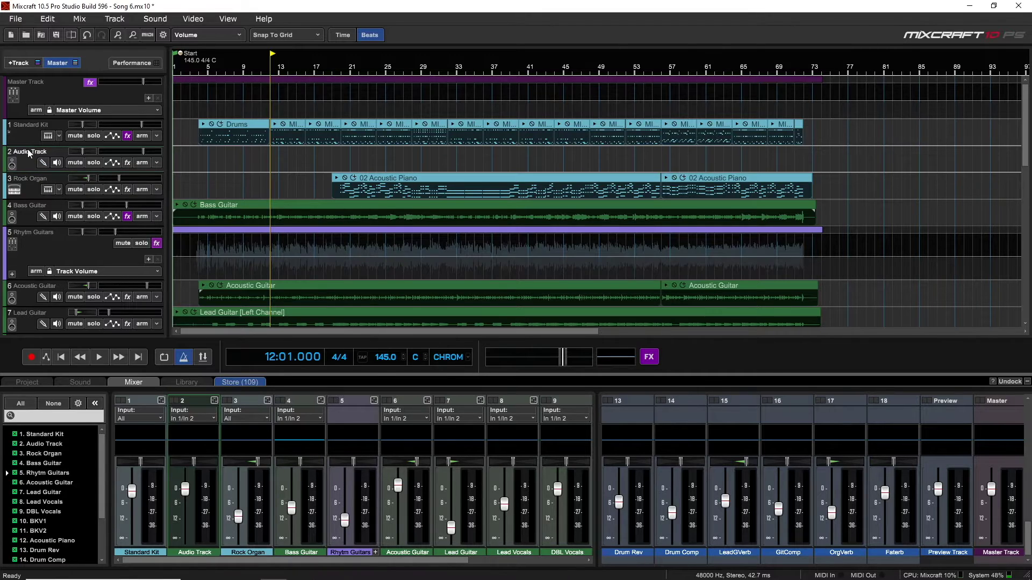
Rename the new Audio Track to 'rec drums'.
{"action": "double_click", "coordinate": [26, 151]}
{"action": "type", "text": "rec dr"}
{"action": "type", "text": "ums"}
{"action": "key", "text": "Return"}
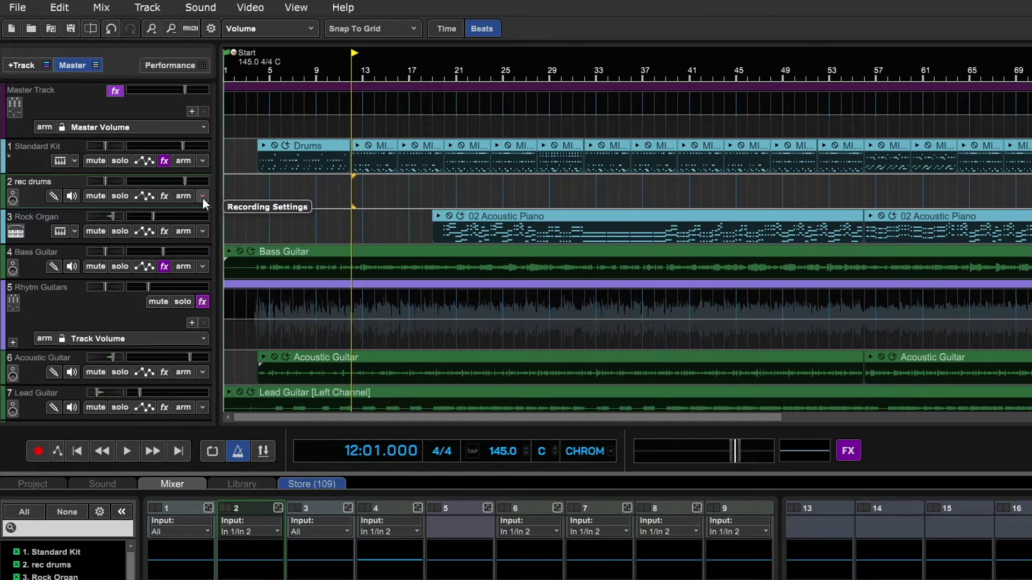
Set rec drums' input to [1] Acoustica Instruments in stereo and arm the track.
{"action": "left_click", "coordinate": [202, 198]}
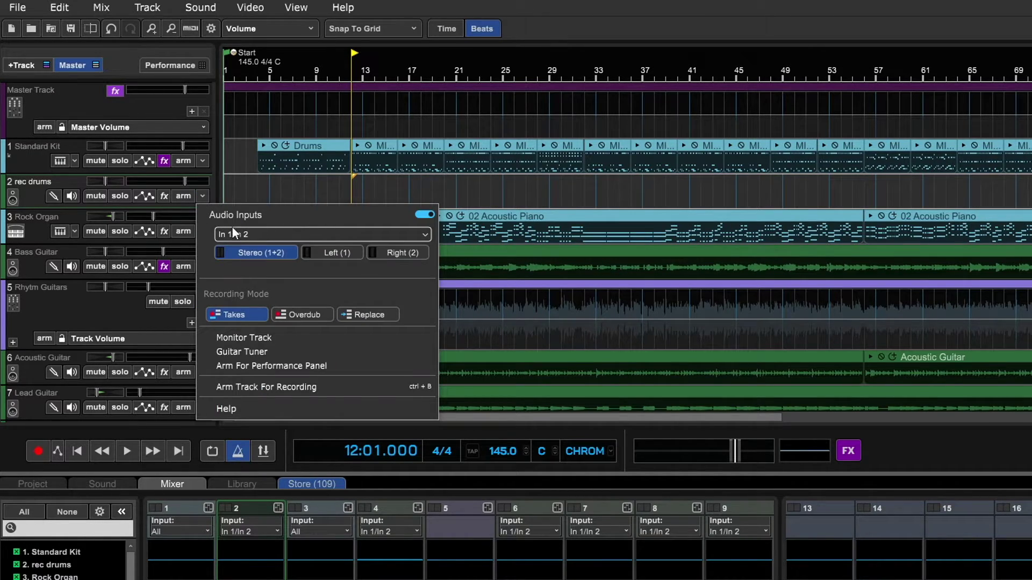
{"action": "left_click", "coordinate": [390, 236]}
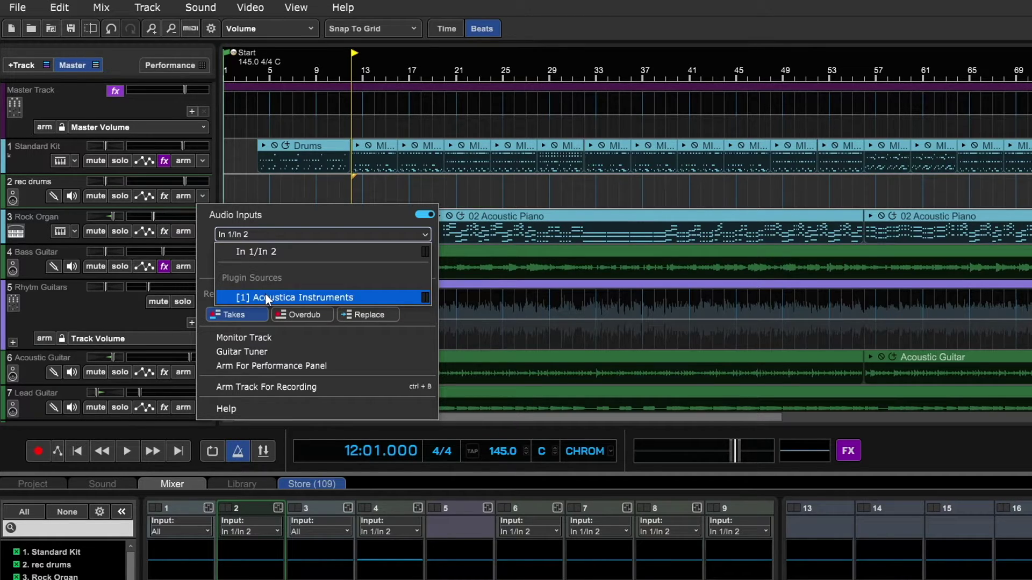
{"action": "left_click", "coordinate": [283, 298]}
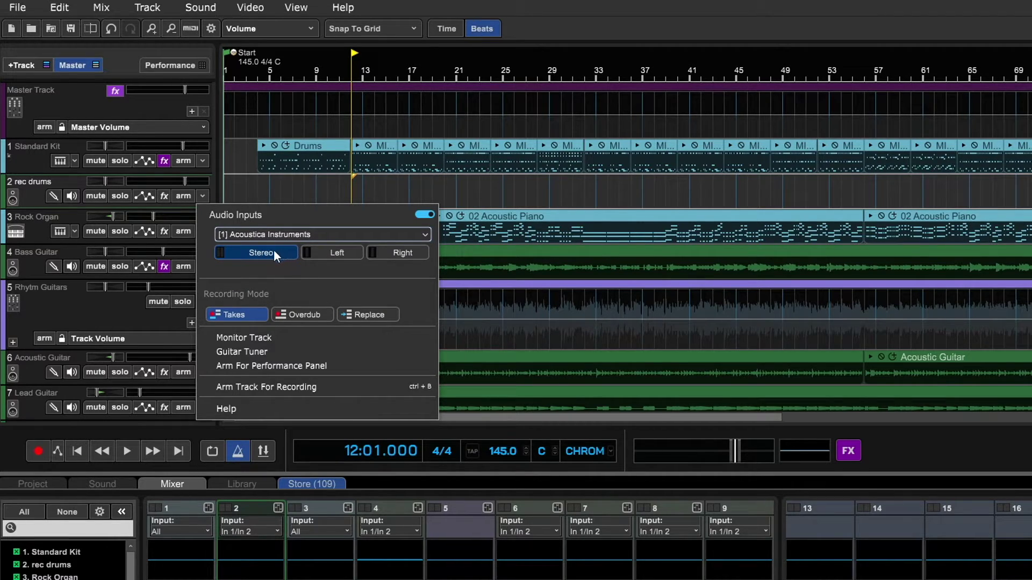
{"action": "left_click", "coordinate": [339, 251]}
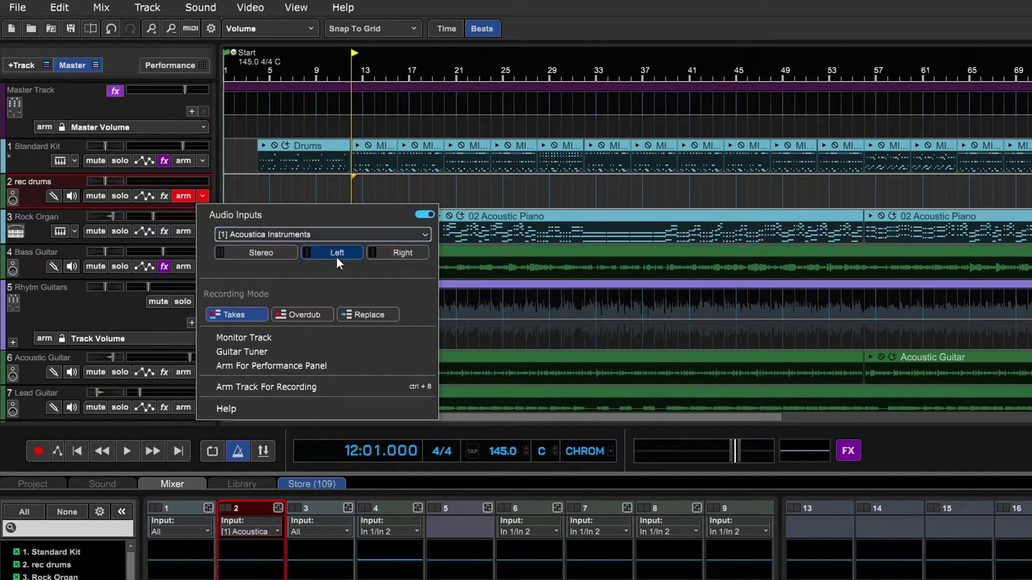
{"action": "left_click", "coordinate": [258, 249]}
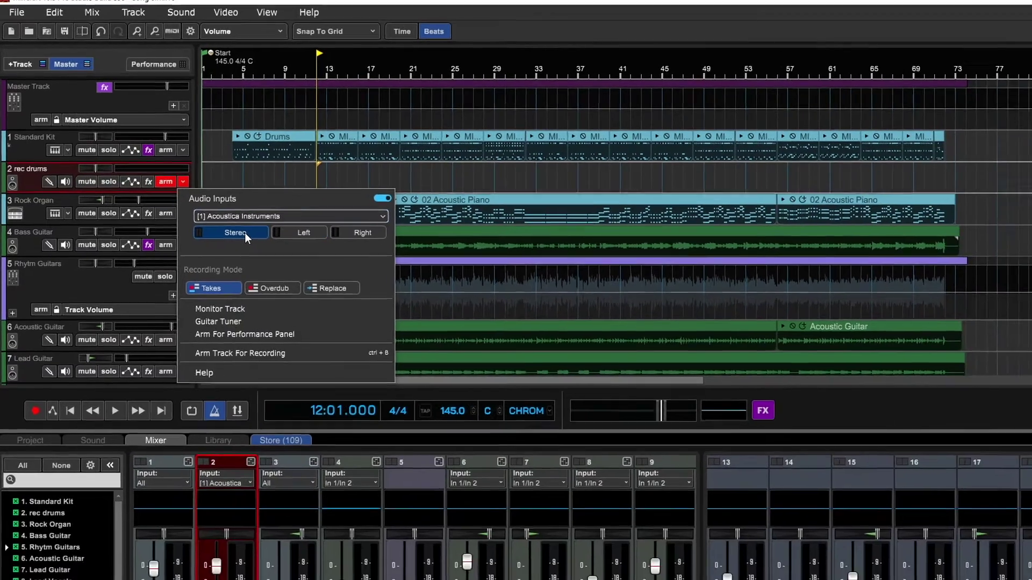
{"action": "left_click", "coordinate": [149, 171]}
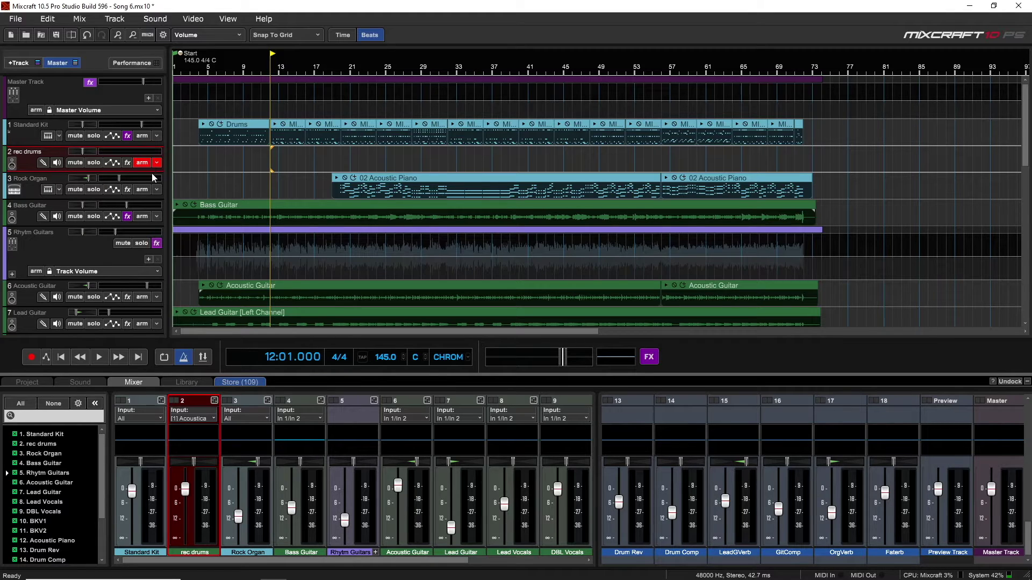
Record a few bars of the drum instrument onto rec drums from bar 13, then stop.
{"action": "left_click", "coordinate": [30, 359]}
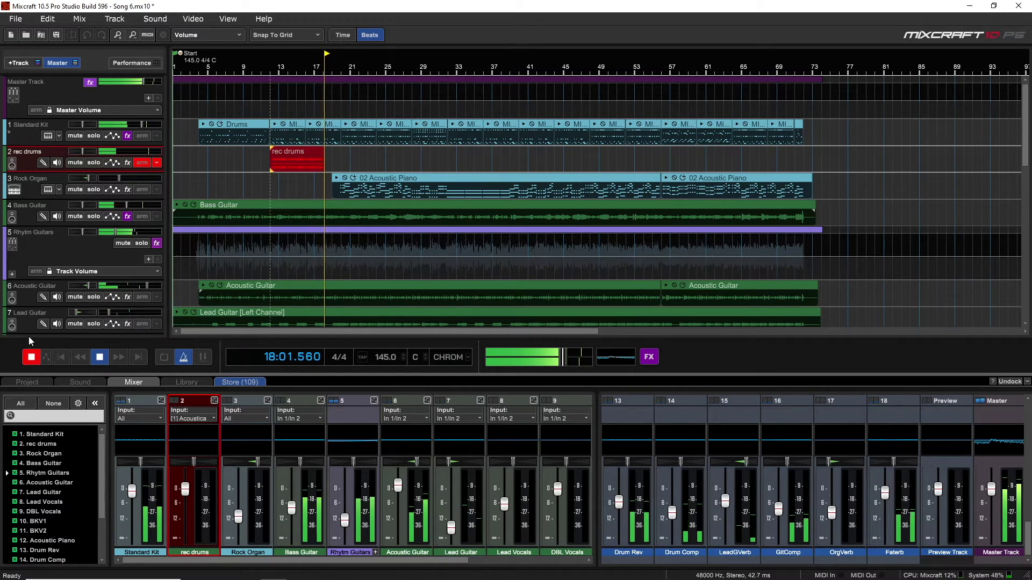
{"action": "key", "text": "space"}
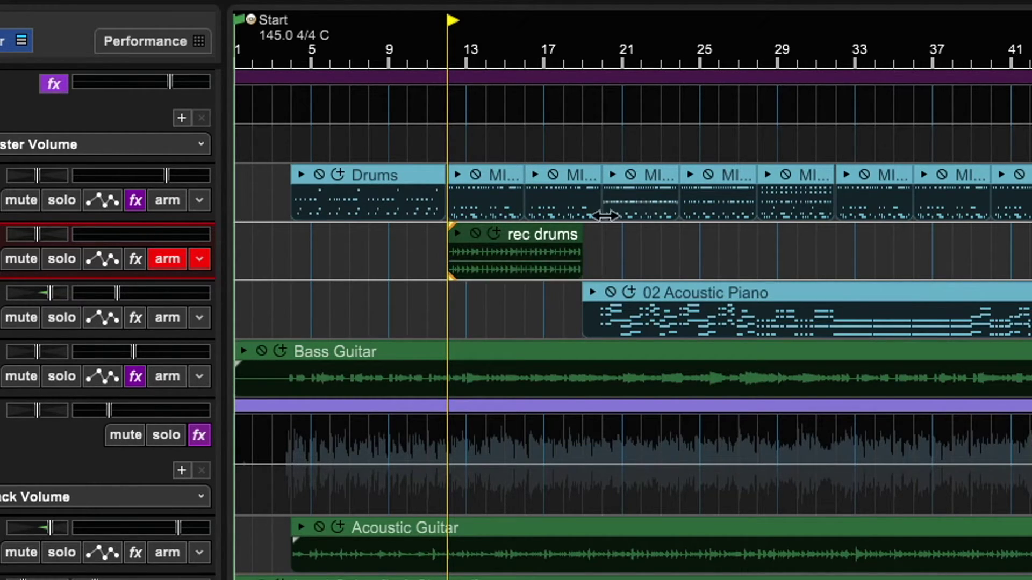
{"action": "mouse_move", "coordinate": [516, 251]}
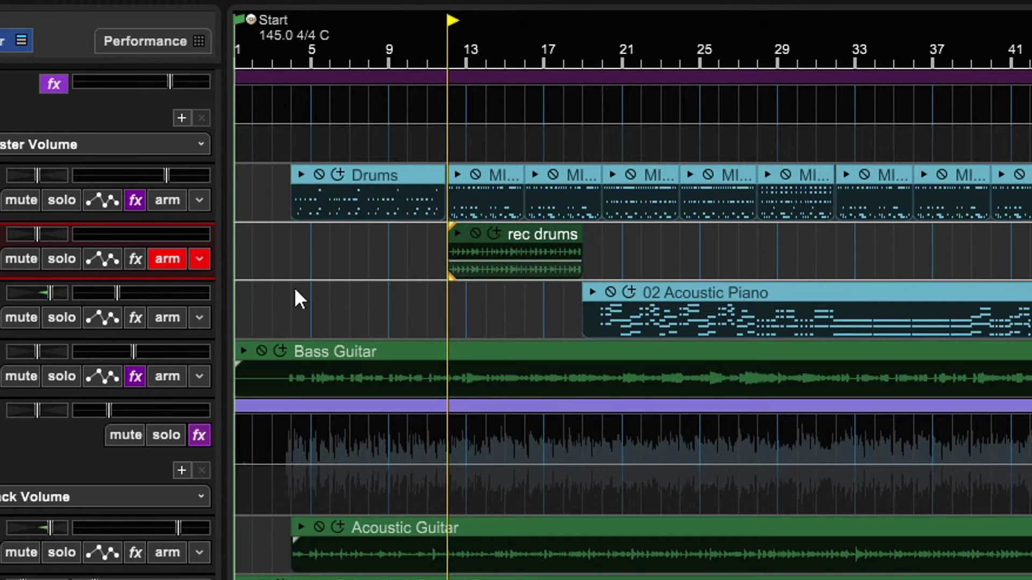
Disarm rec drums and play back the recording with Standard Kit muted.
{"action": "left_click", "coordinate": [176, 256]}
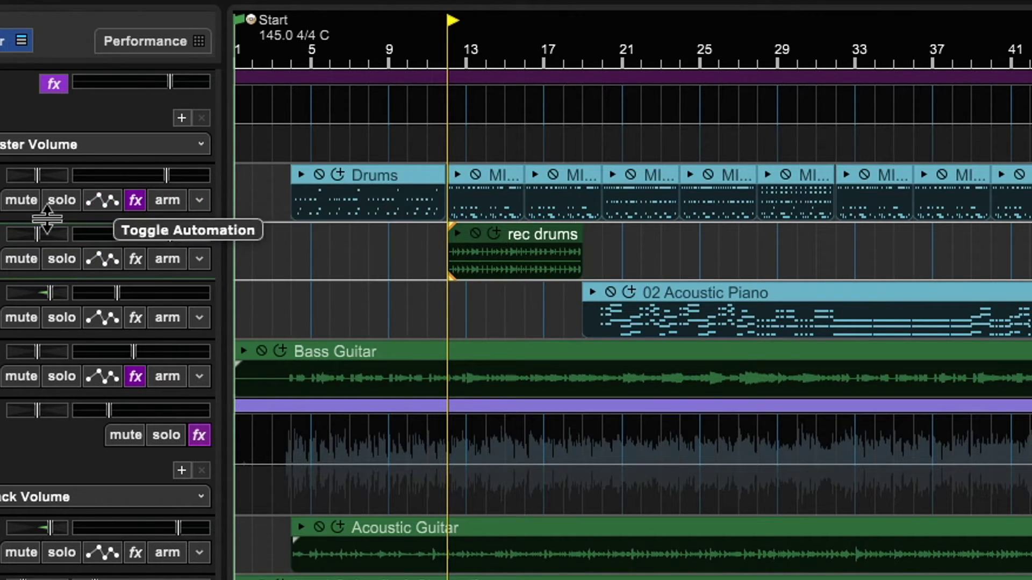
{"action": "left_click", "coordinate": [17, 198]}
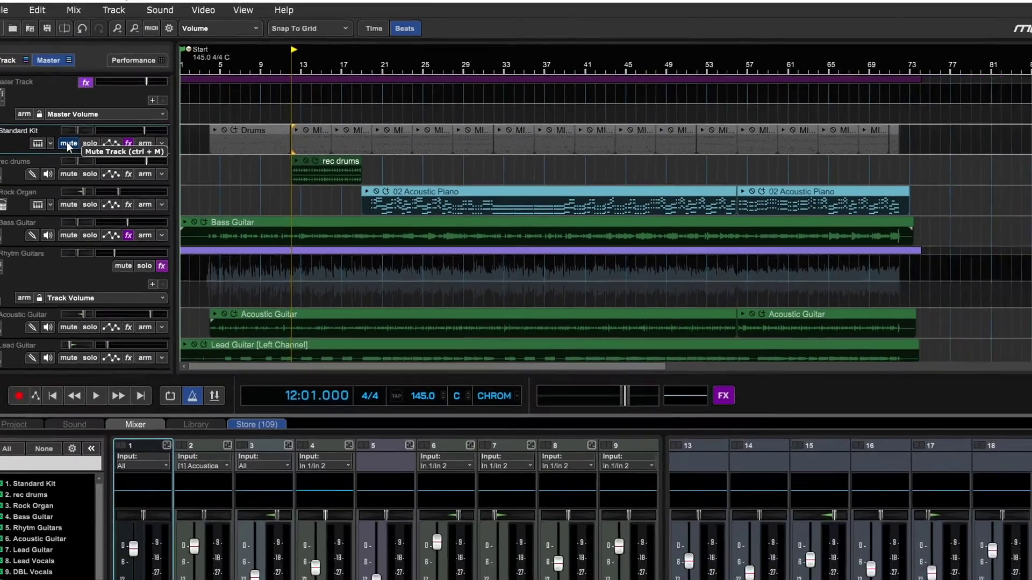
{"action": "key", "text": "space"}
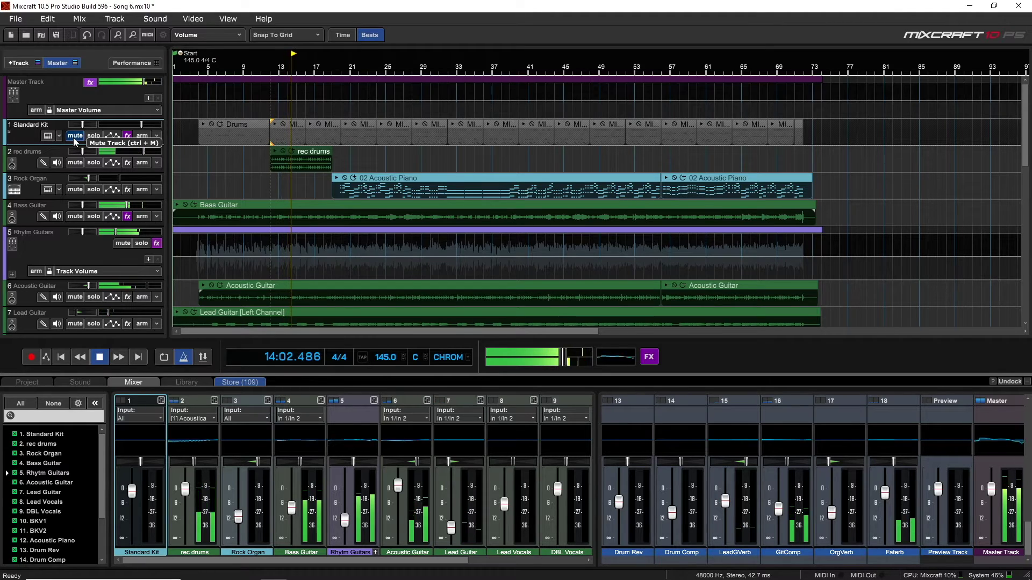
{"action": "key", "text": "space"}
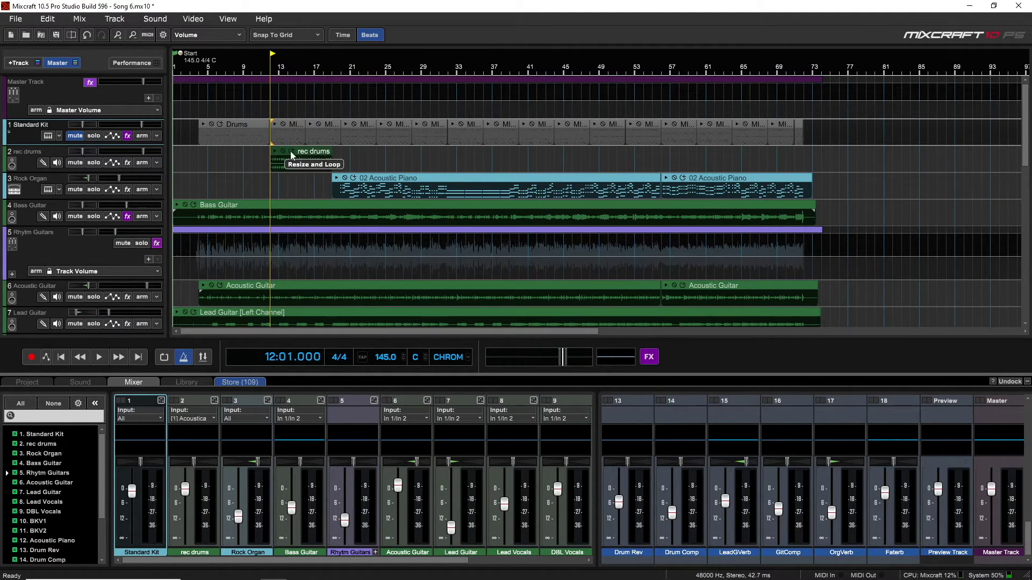
{"action": "mouse_move", "coordinate": [328, 165]}
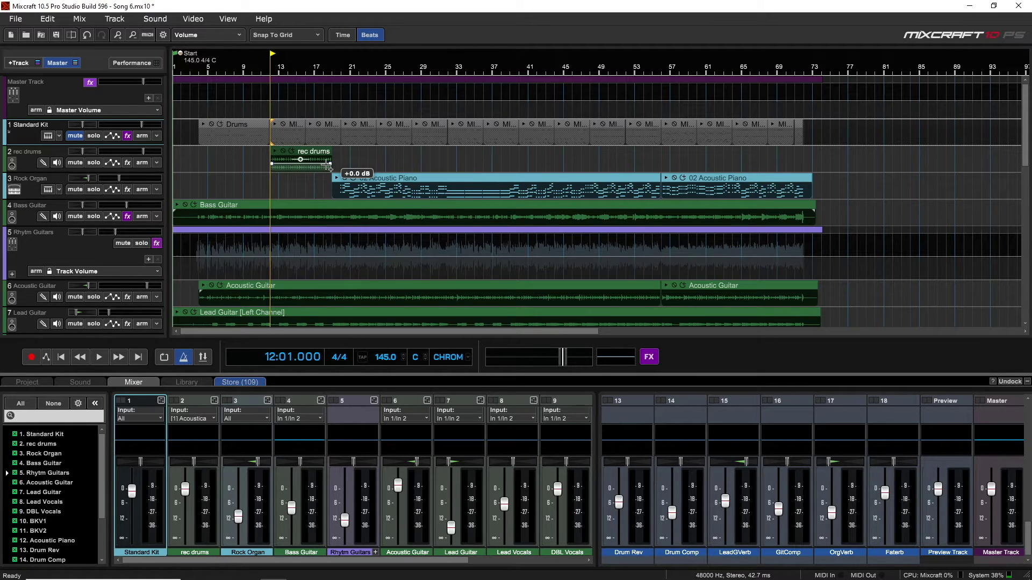
Unmute Standard Kit, mute rec drums, and open the Drums clip in the piano roll.
{"action": "left_click", "coordinate": [65, 129]}
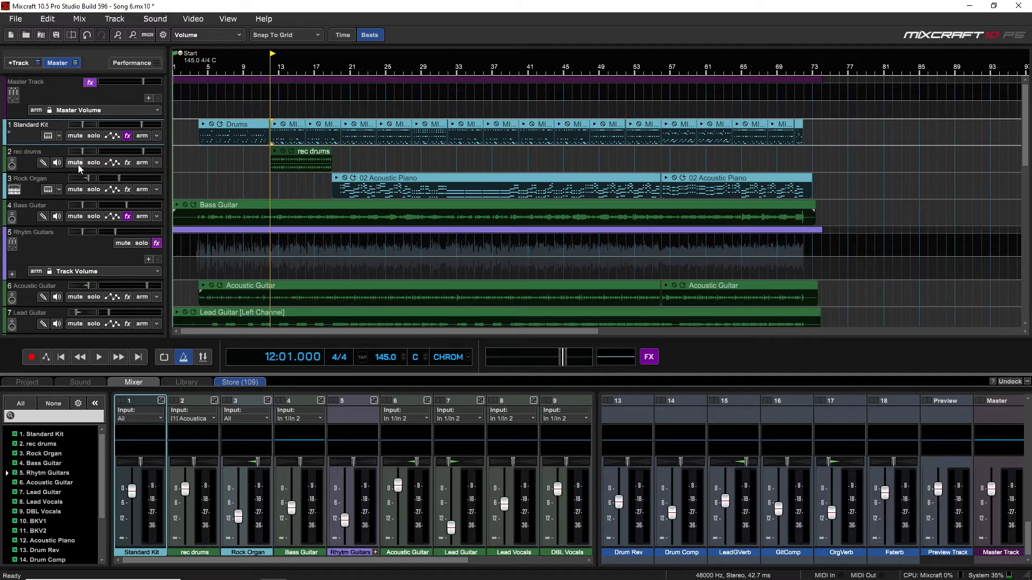
{"action": "left_click", "coordinate": [78, 165]}
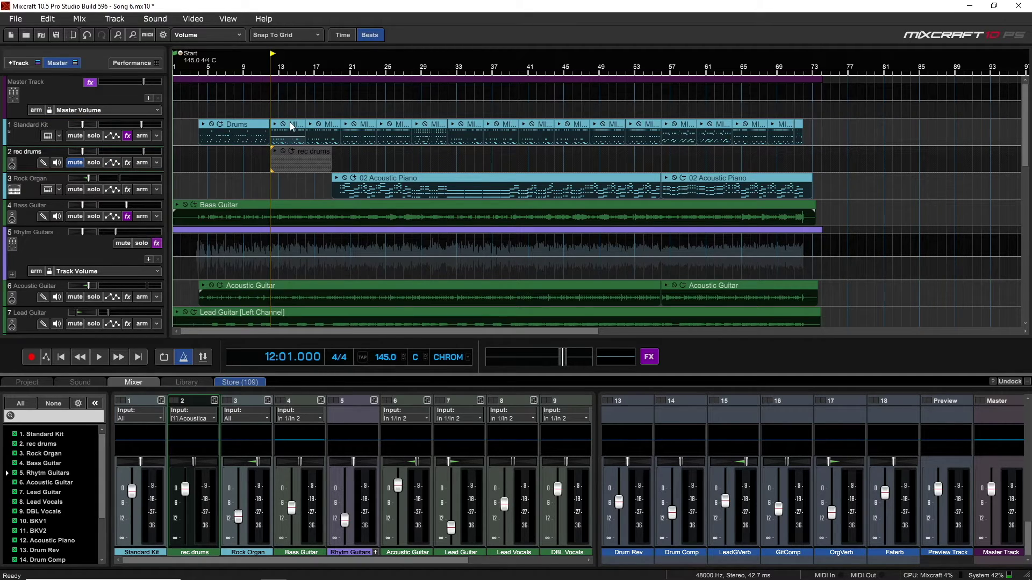
{"action": "double_click", "coordinate": [292, 127]}
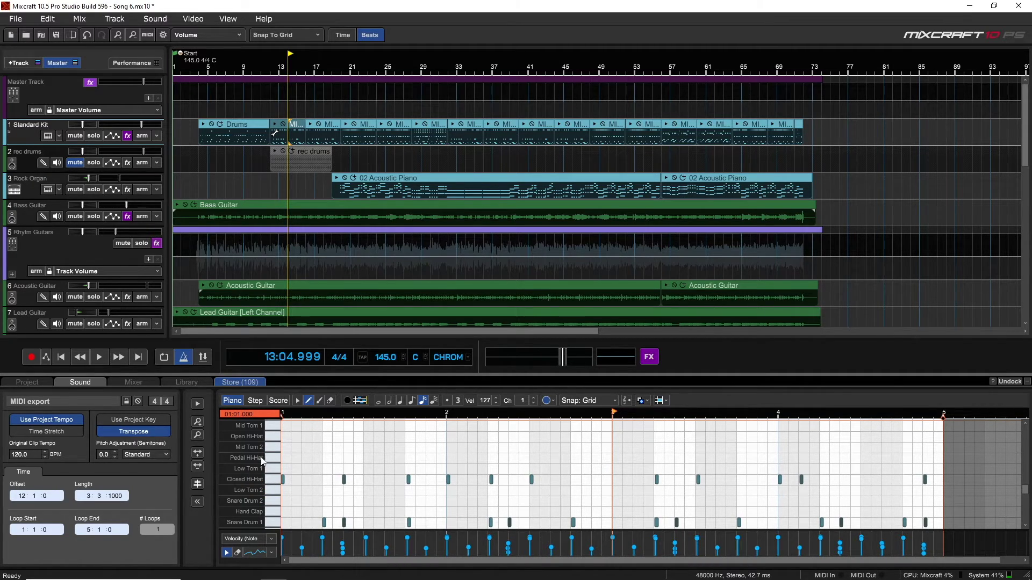
{"action": "scroll", "coordinate": [257, 476], "scroll_direction": "down", "scroll_amount": 1}
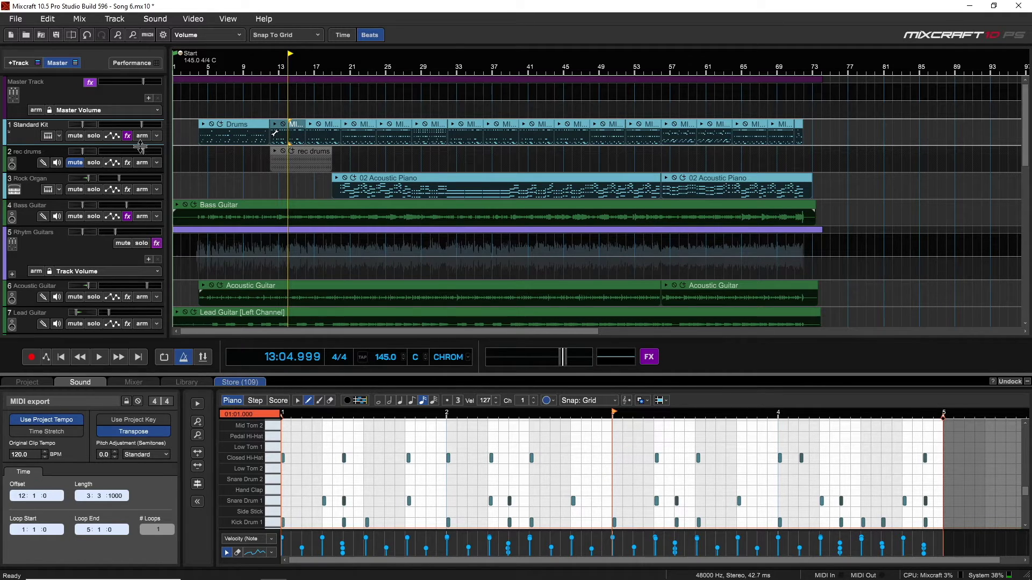
Switch on Standard Kit's TB Reverb, audition the soloed kit, and allow recording the reverb's output.
{"action": "left_click", "coordinate": [48, 137]}
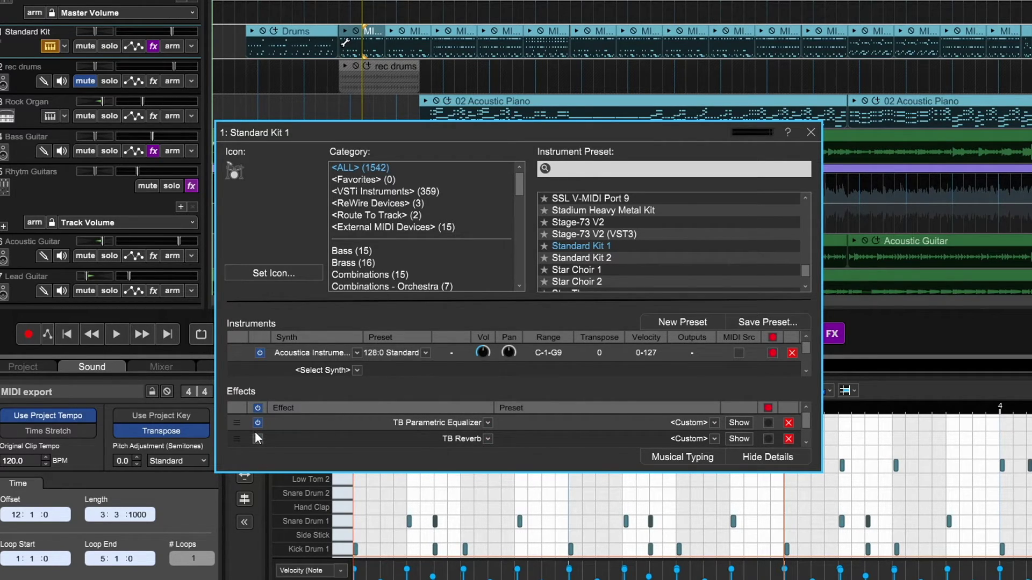
{"action": "left_click", "coordinate": [257, 436]}
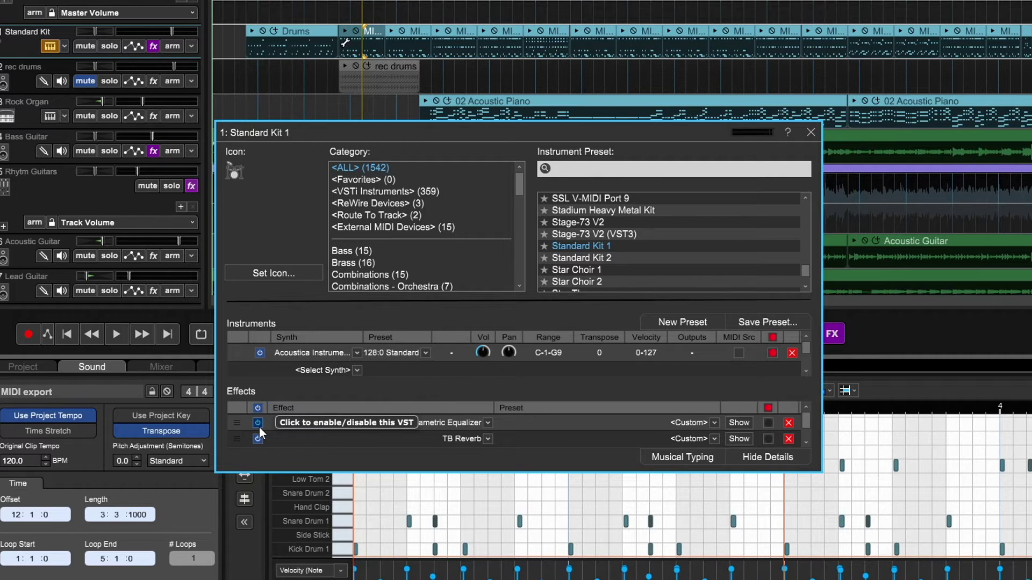
{"action": "left_click", "coordinate": [112, 47]}
{"action": "key", "text": "space"}
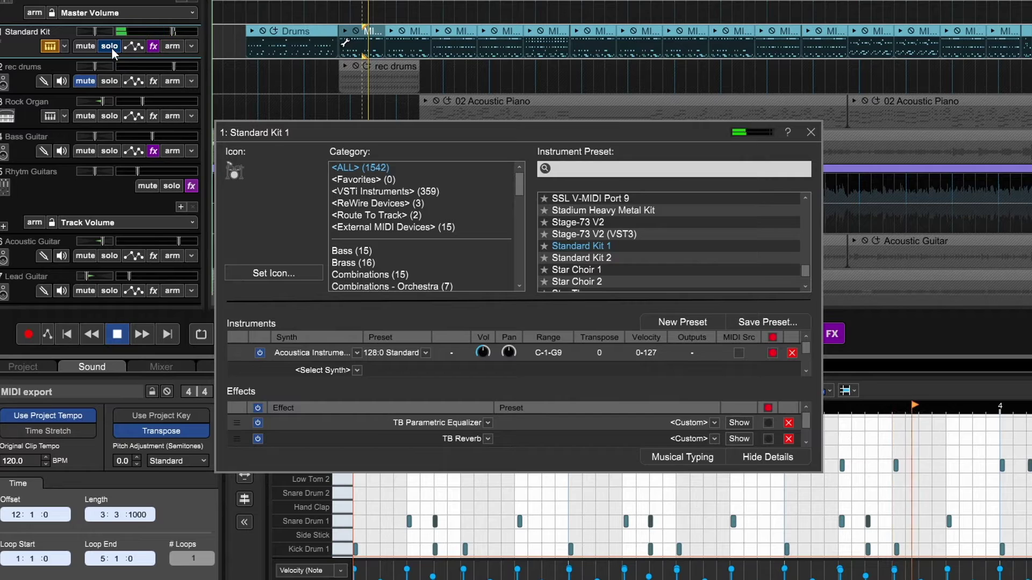
{"action": "key", "text": "space"}
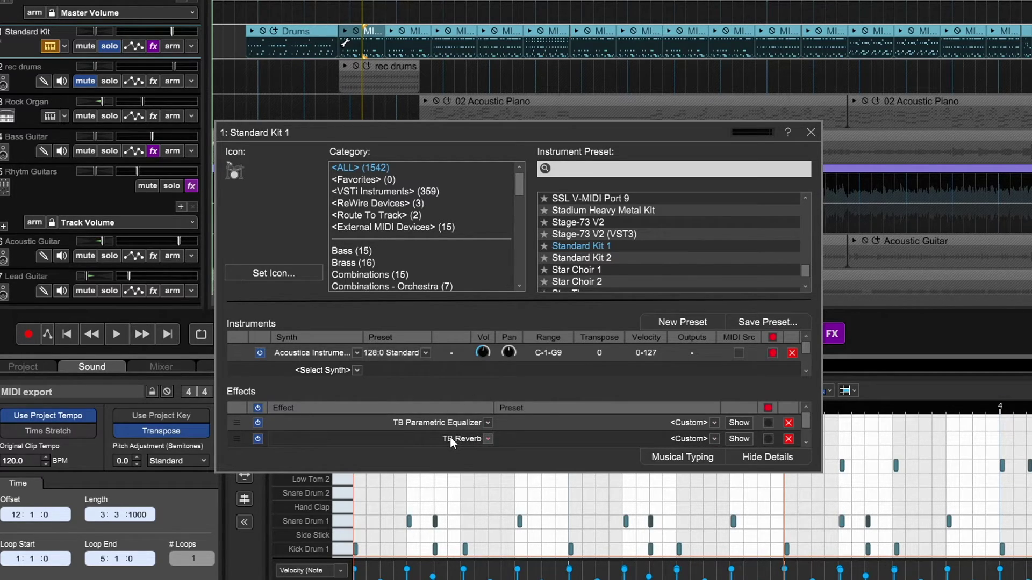
{"action": "left_click", "coordinate": [768, 442]}
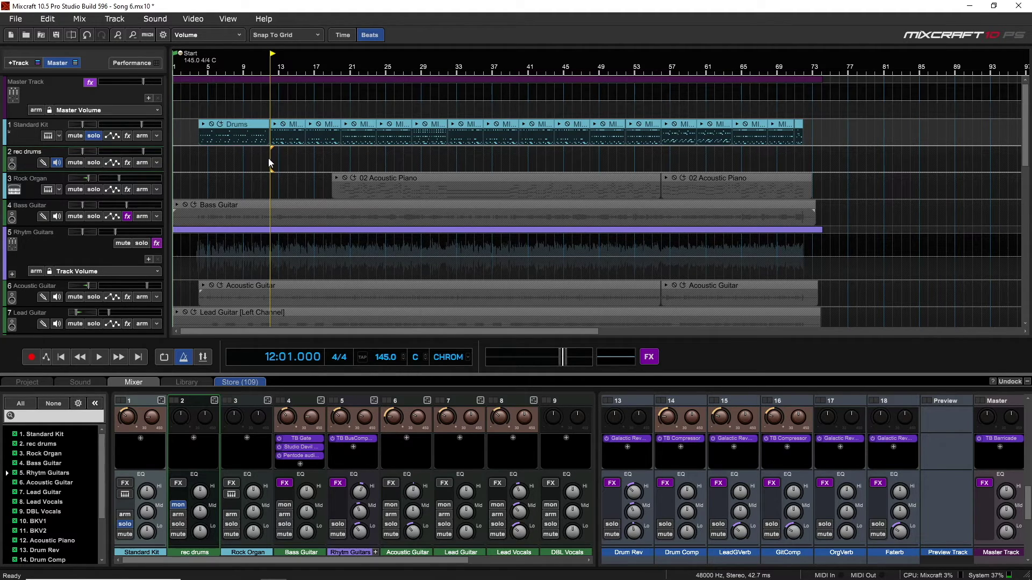
After a playback check, set rec drums' input to [1] TB_Reverb_v3 and arm it.
{"action": "key", "text": "space"}
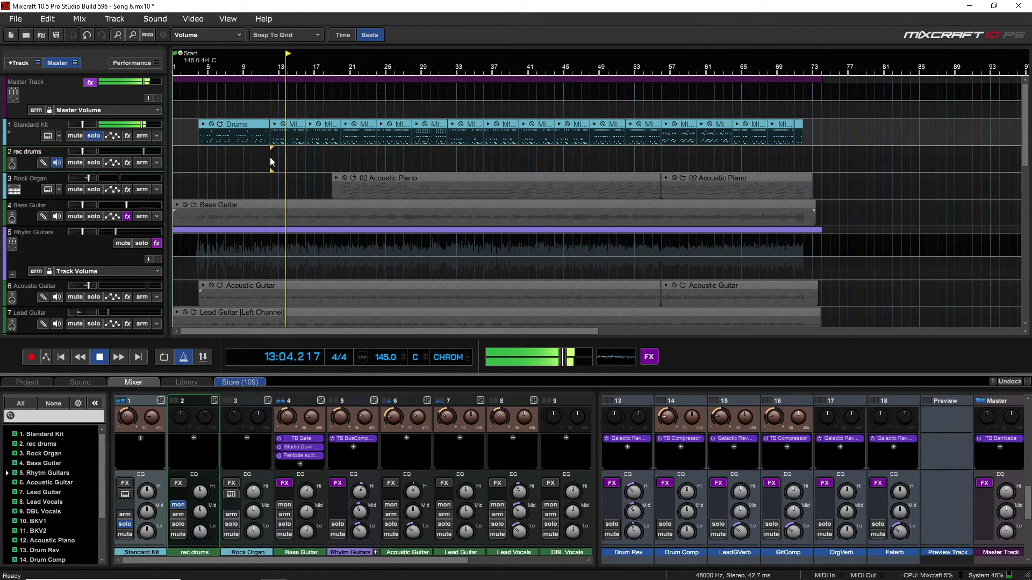
{"action": "key", "text": "space"}
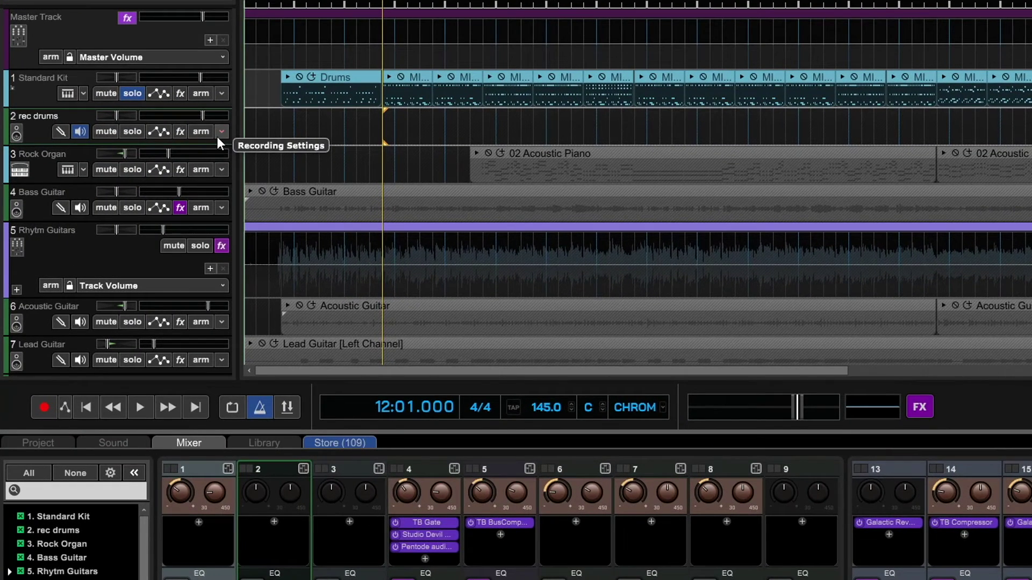
{"action": "left_click", "coordinate": [222, 134]}
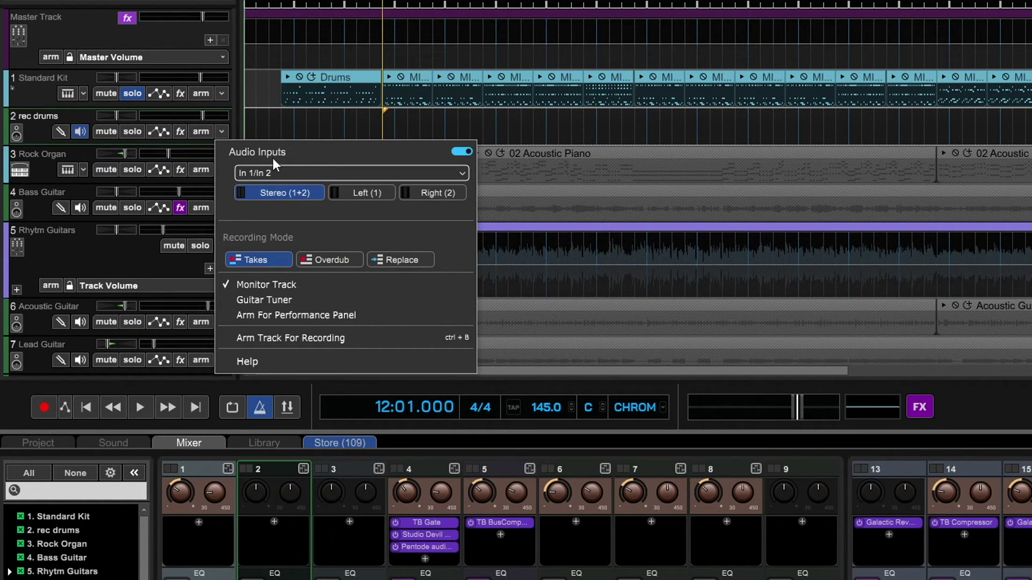
{"action": "left_click", "coordinate": [309, 173]}
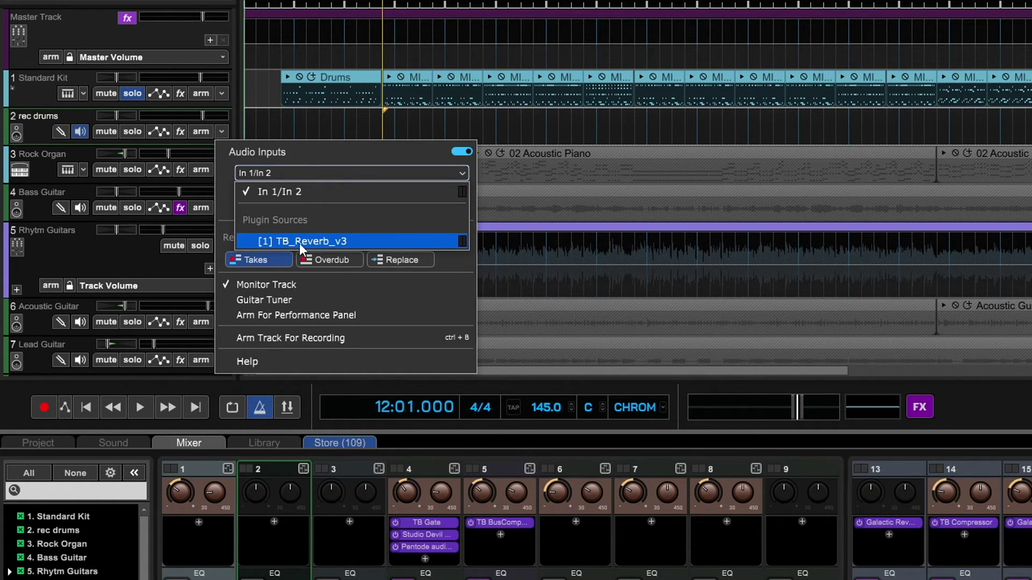
{"action": "left_click", "coordinate": [327, 240]}
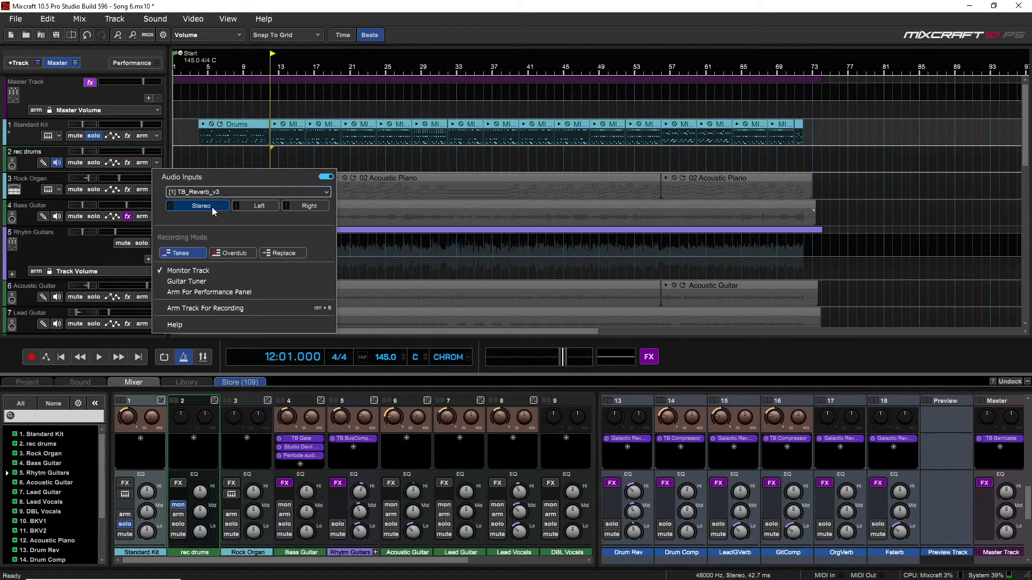
{"action": "left_click", "coordinate": [219, 309]}
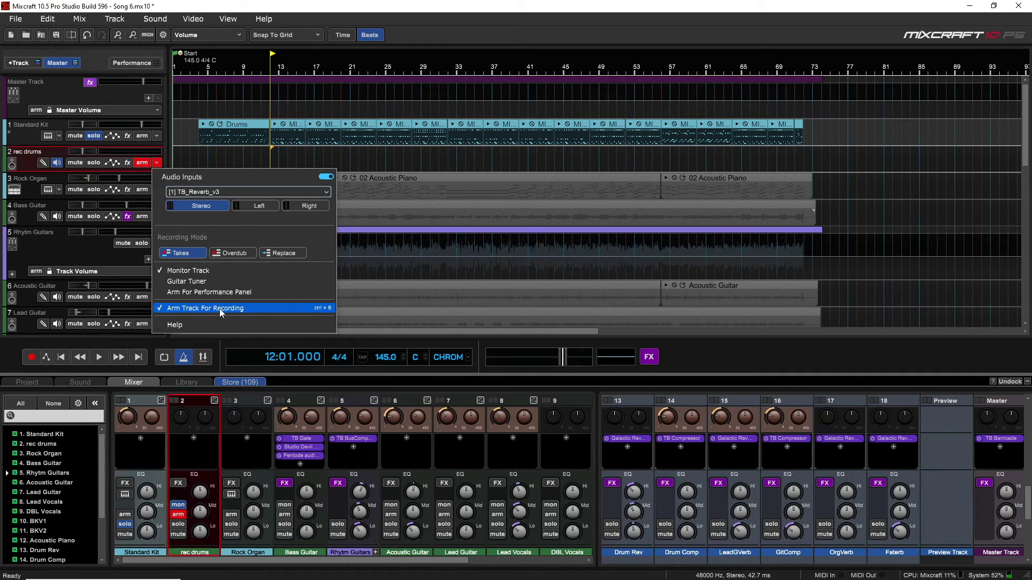
Record a short drum clip onto rec drums, then disarm it, solo it, and turn off monitoring.
{"action": "left_click", "coordinate": [29, 358]}
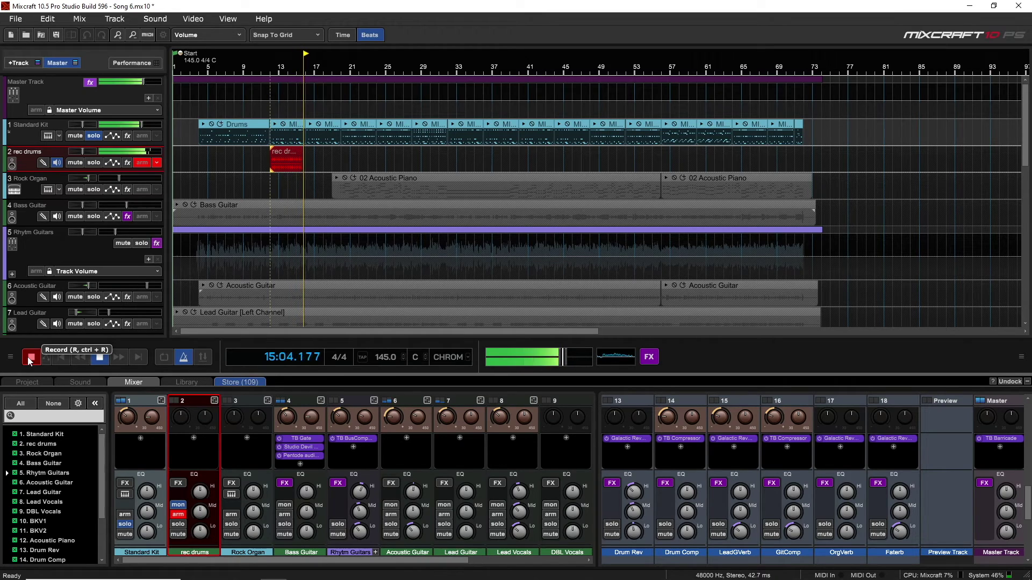
{"action": "left_click", "coordinate": [30, 360]}
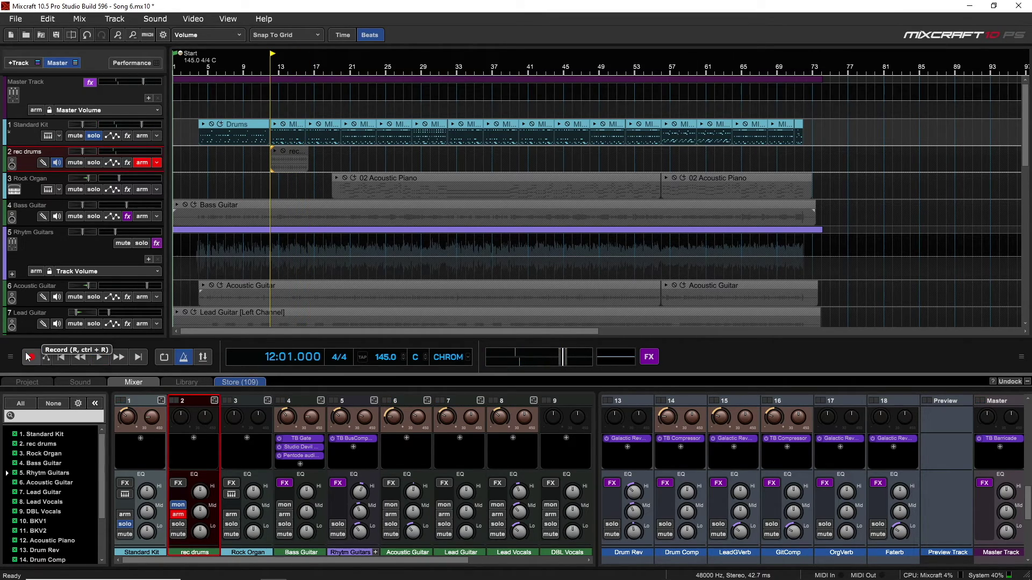
{"action": "left_click", "coordinate": [141, 162]}
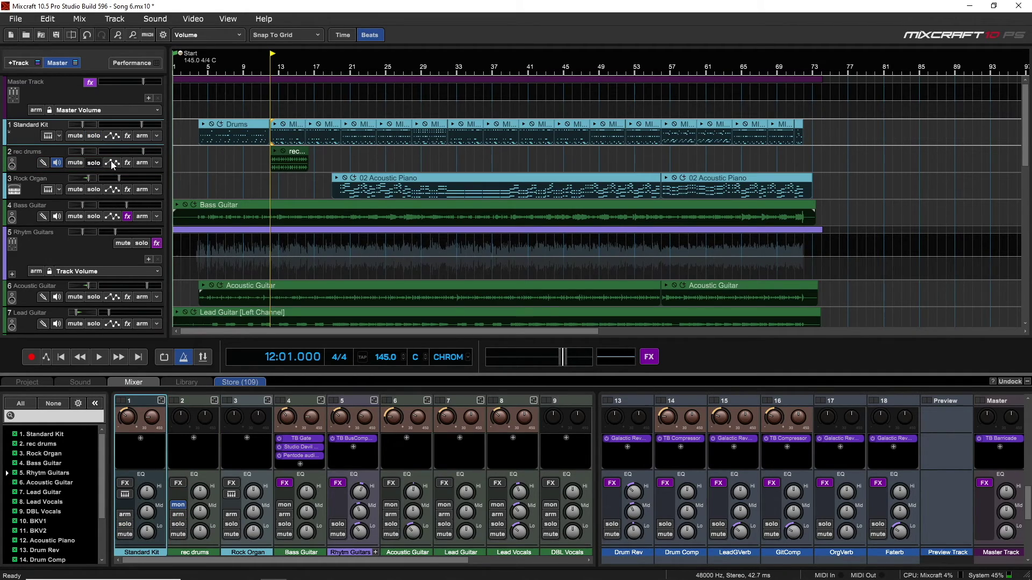
{"action": "left_click", "coordinate": [94, 163]}
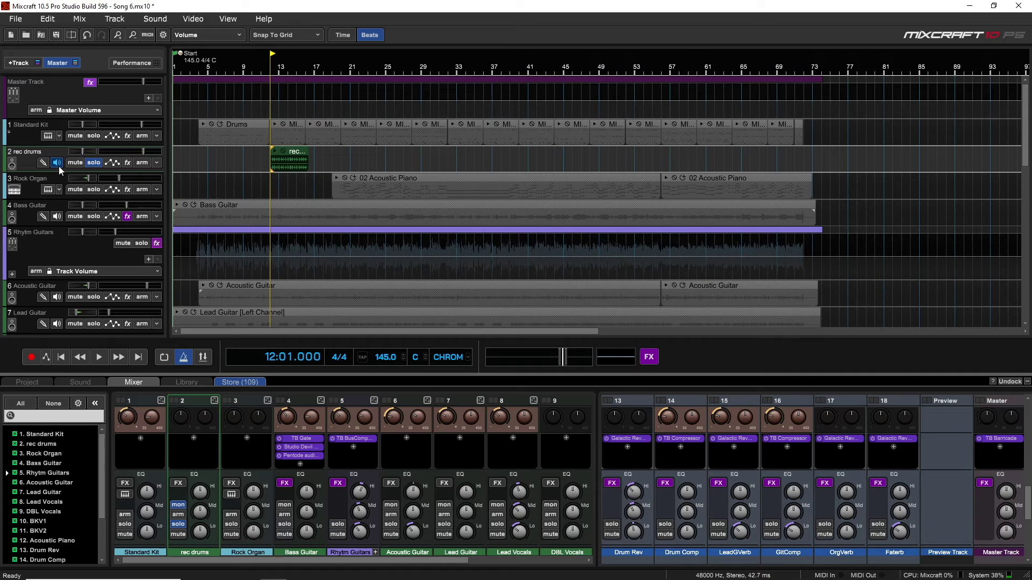
{"action": "left_click", "coordinate": [58, 165]}
Play the soloed rec drums clip, then solo Standard Kit and play it for comparison.
{"action": "key", "text": "space"}
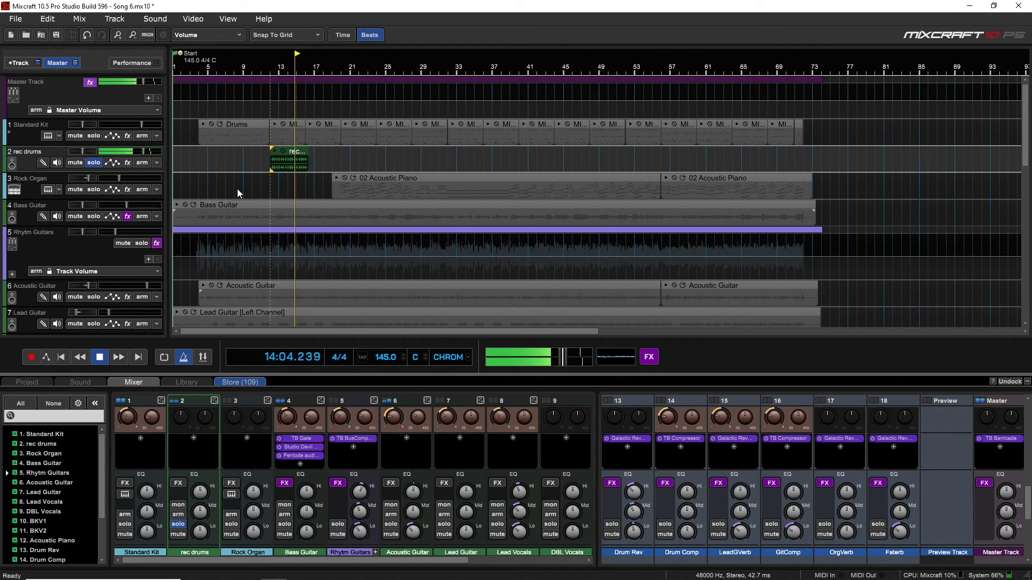
{"action": "key", "text": "space"}
{"action": "left_click", "coordinate": [95, 162]}
{"action": "left_click", "coordinate": [93, 136]}
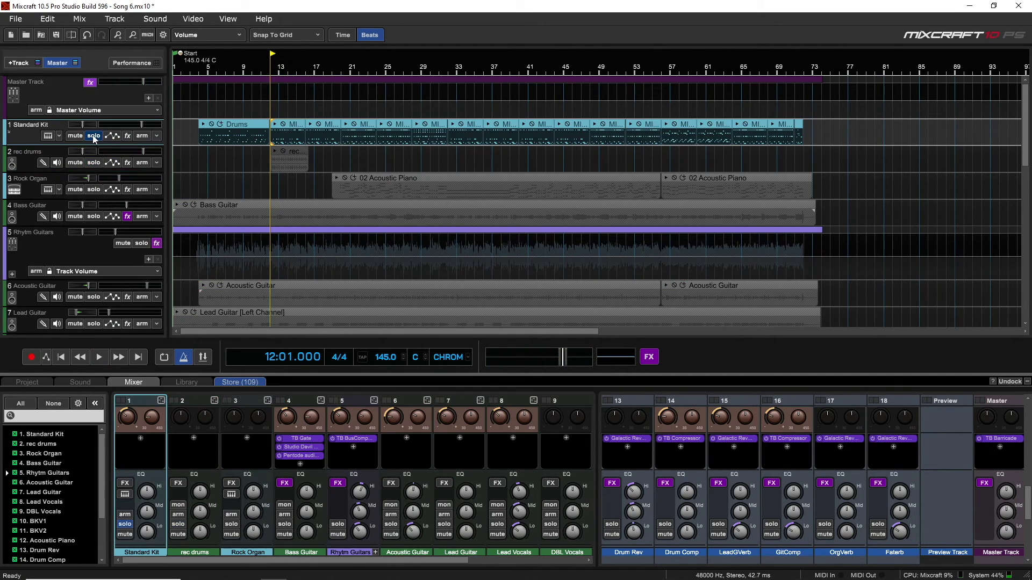
{"action": "key", "text": "space"}
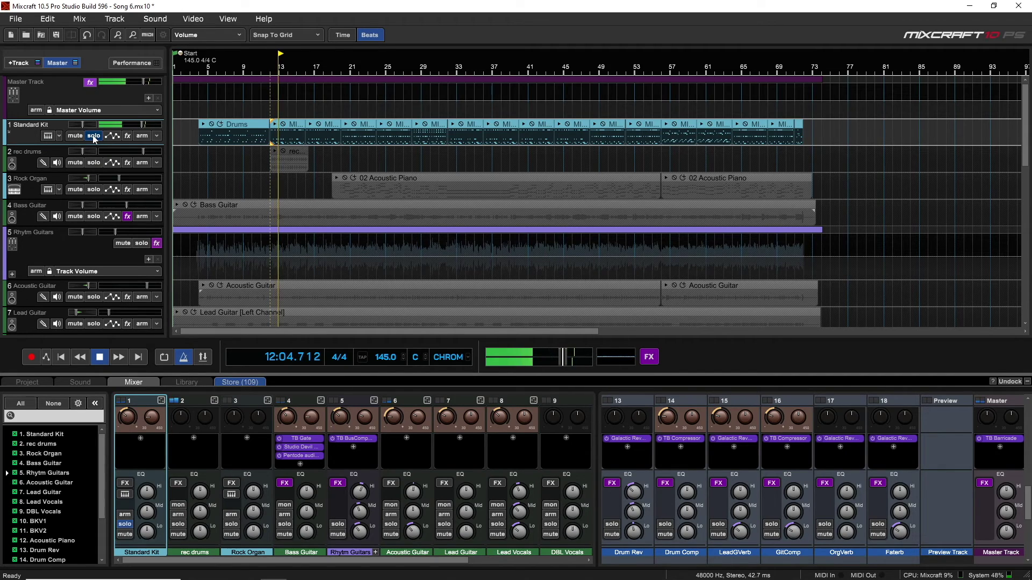
{"action": "key", "text": "space"}
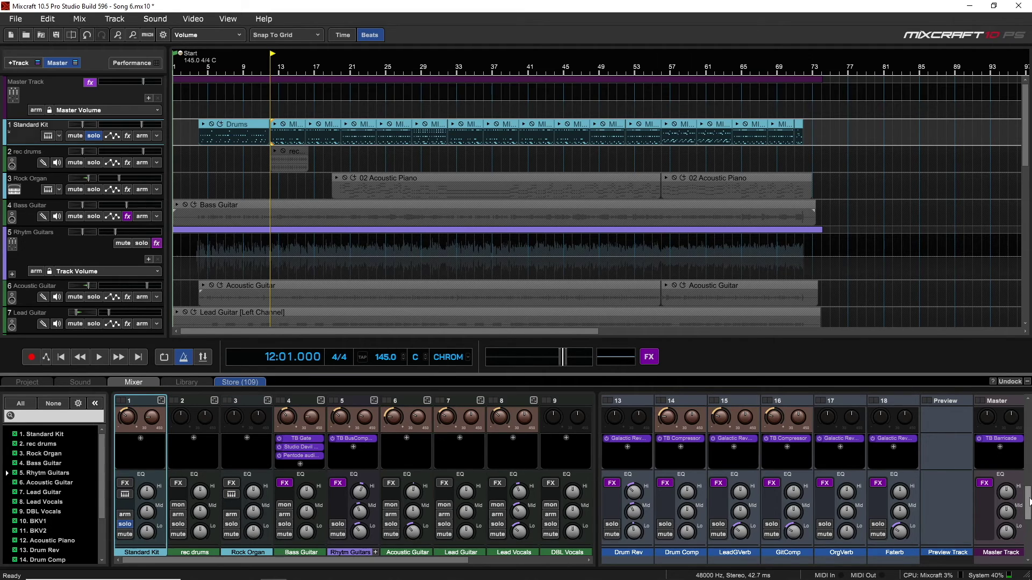
{"action": "scroll", "coordinate": [1025, 484], "scroll_direction": "down", "scroll_amount": 3}
{"action": "scroll", "coordinate": [1012, 552], "scroll_direction": "up", "scroll_amount": 3}
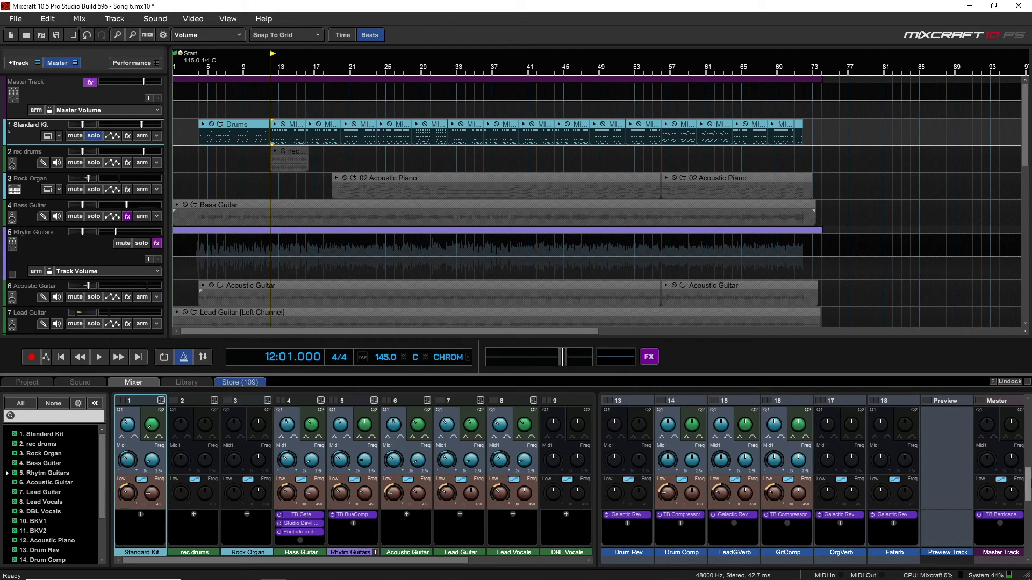
{"action": "left_click_drag", "start_coordinate": [1026, 483], "coordinate": [1025, 555]}
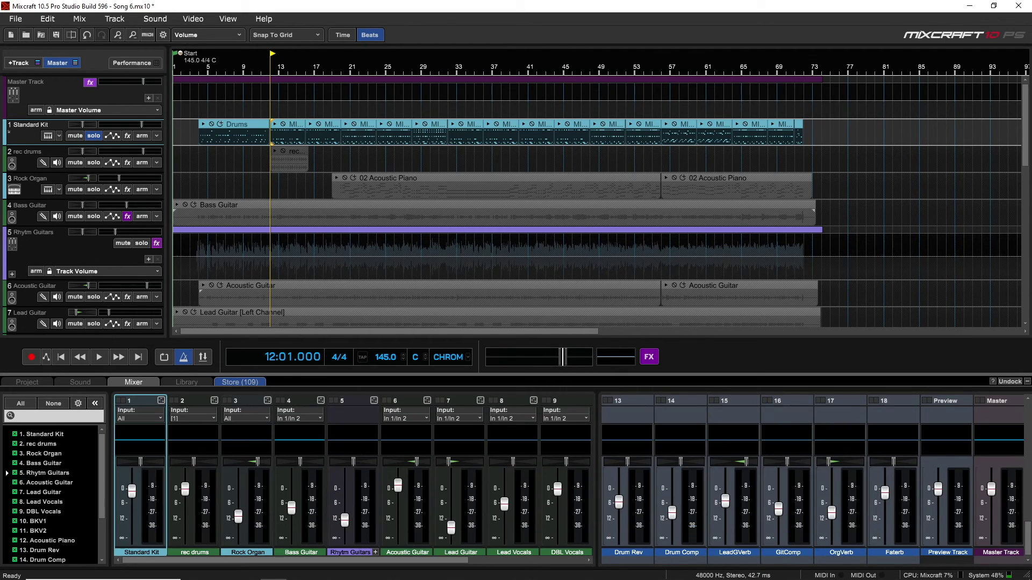
{"action": "left_click_drag", "start_coordinate": [1028, 539], "coordinate": [1027, 497]}
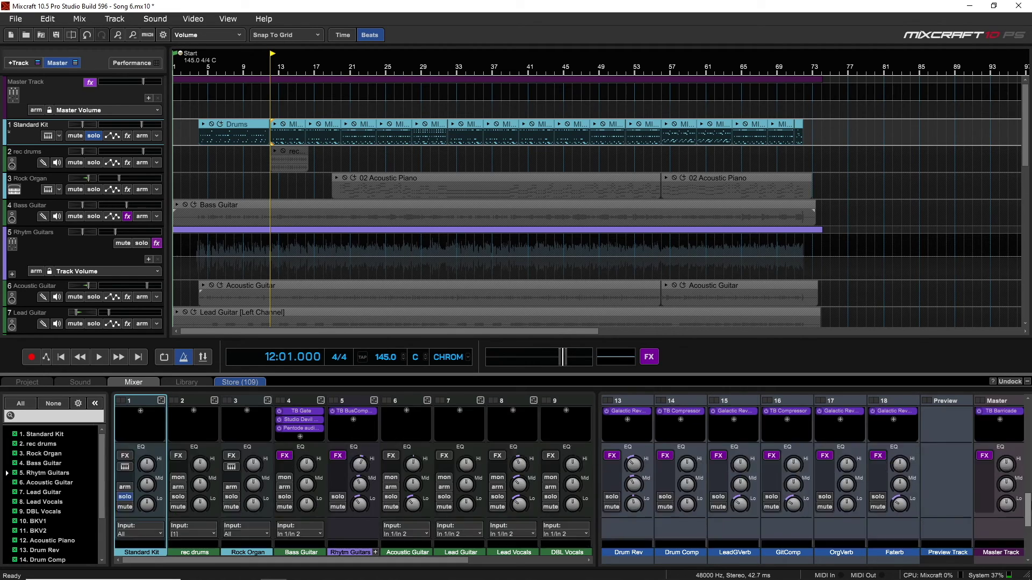